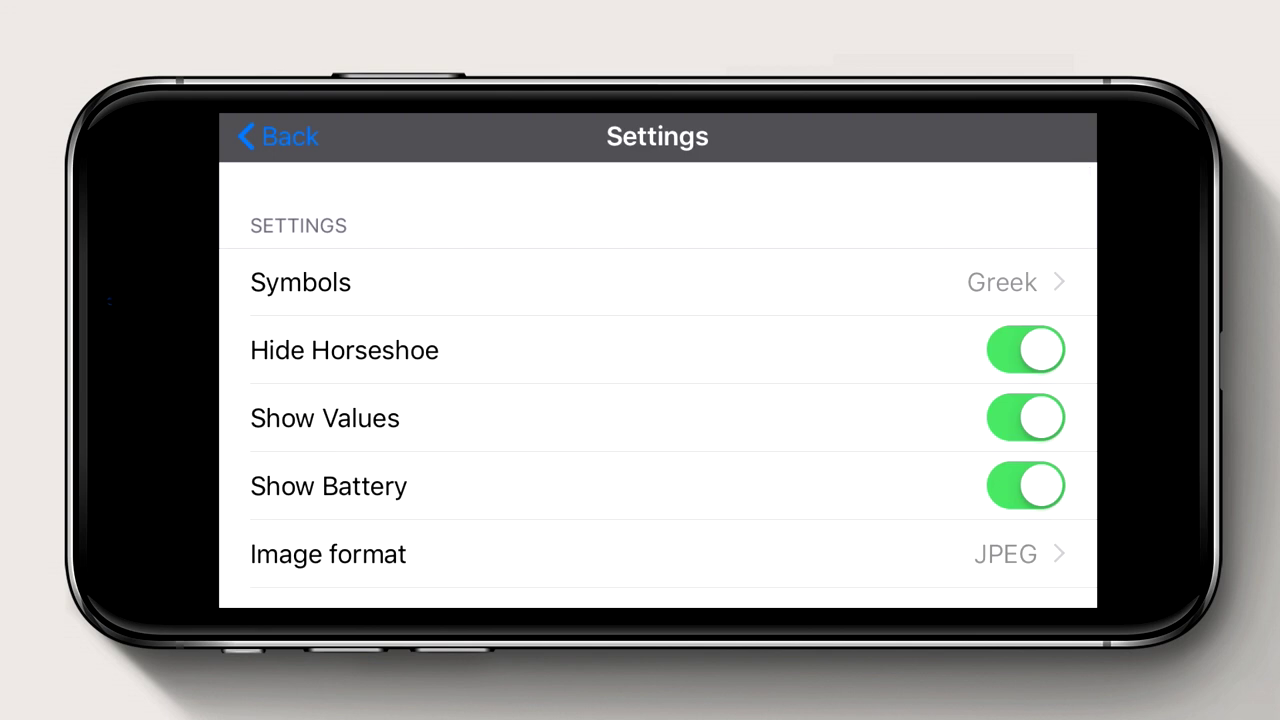
- Open the OSC Stream Target IP setting for editing in the phone's Muse Monitor settings
{"action": "scroll", "coordinate": [658, 385], "scroll_direction": "down", "scroll_amount": 5}
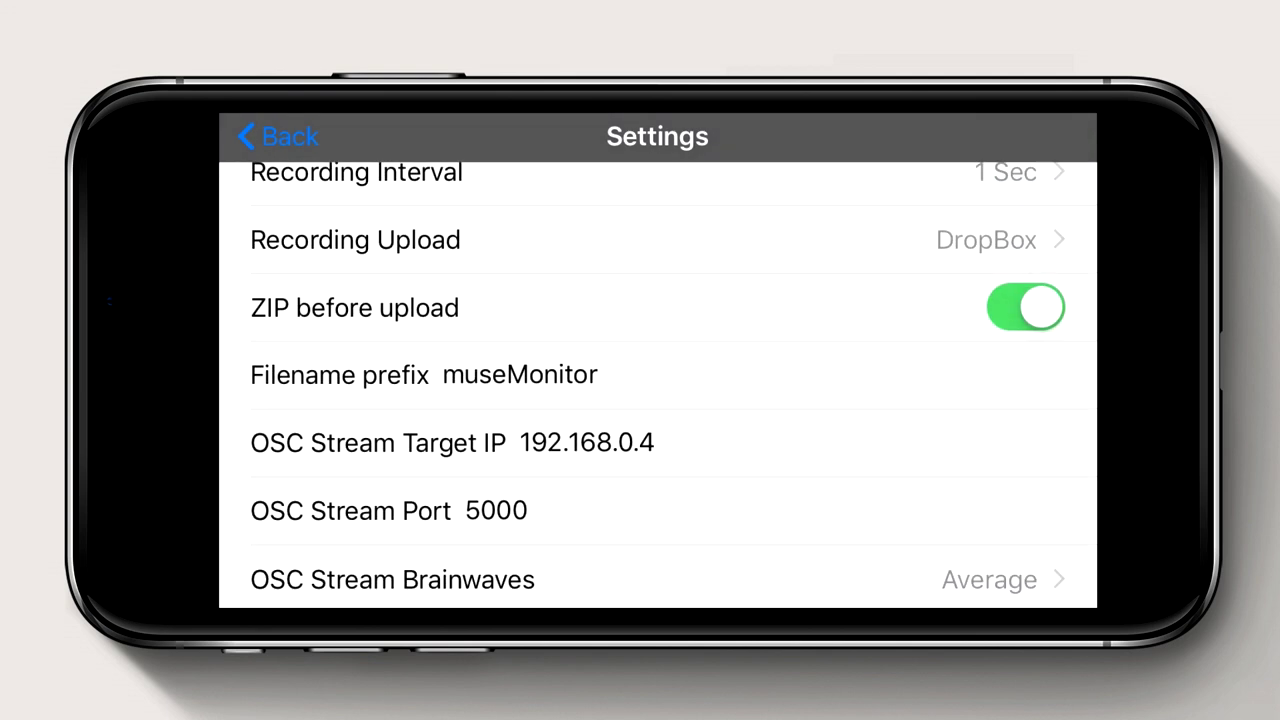
{"action": "left_click", "coordinate": [655, 442]}
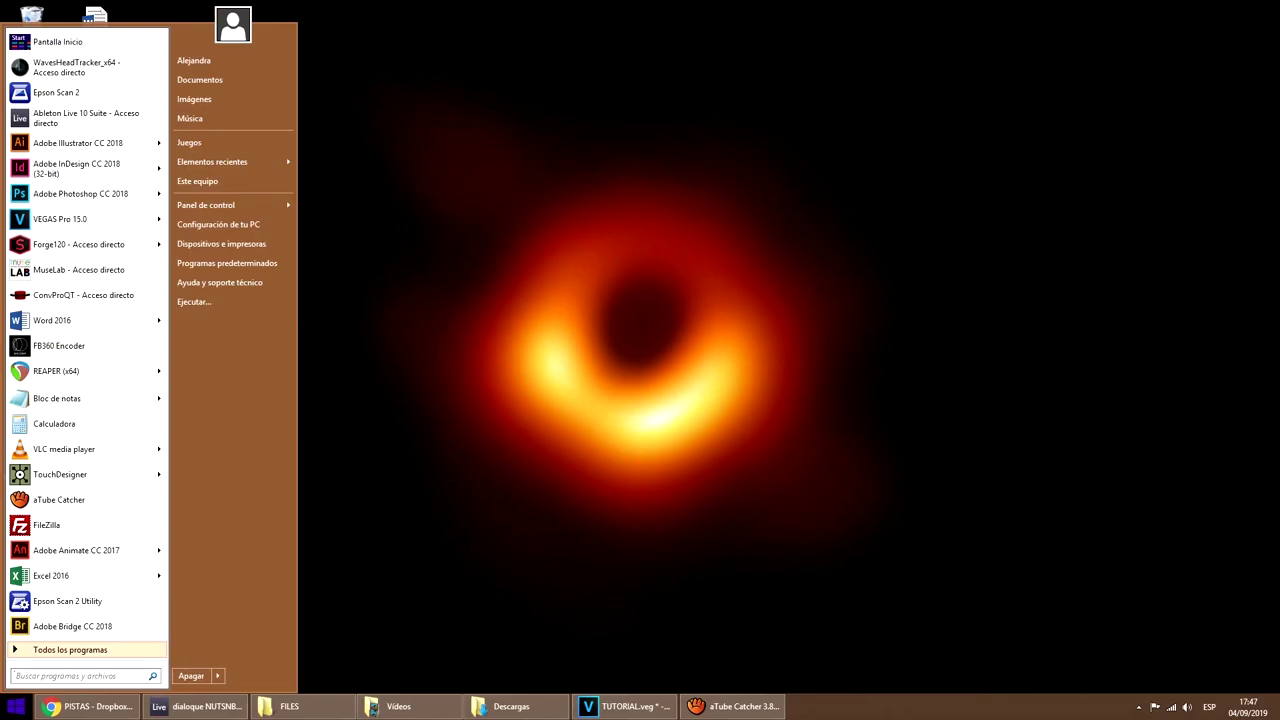
- On the Windows computer, run IPCONFIG in a maximized command prompt (CMD) to look up the Wi-Fi adapter's IPv4 address
{"action": "type", "text": "CMD"}
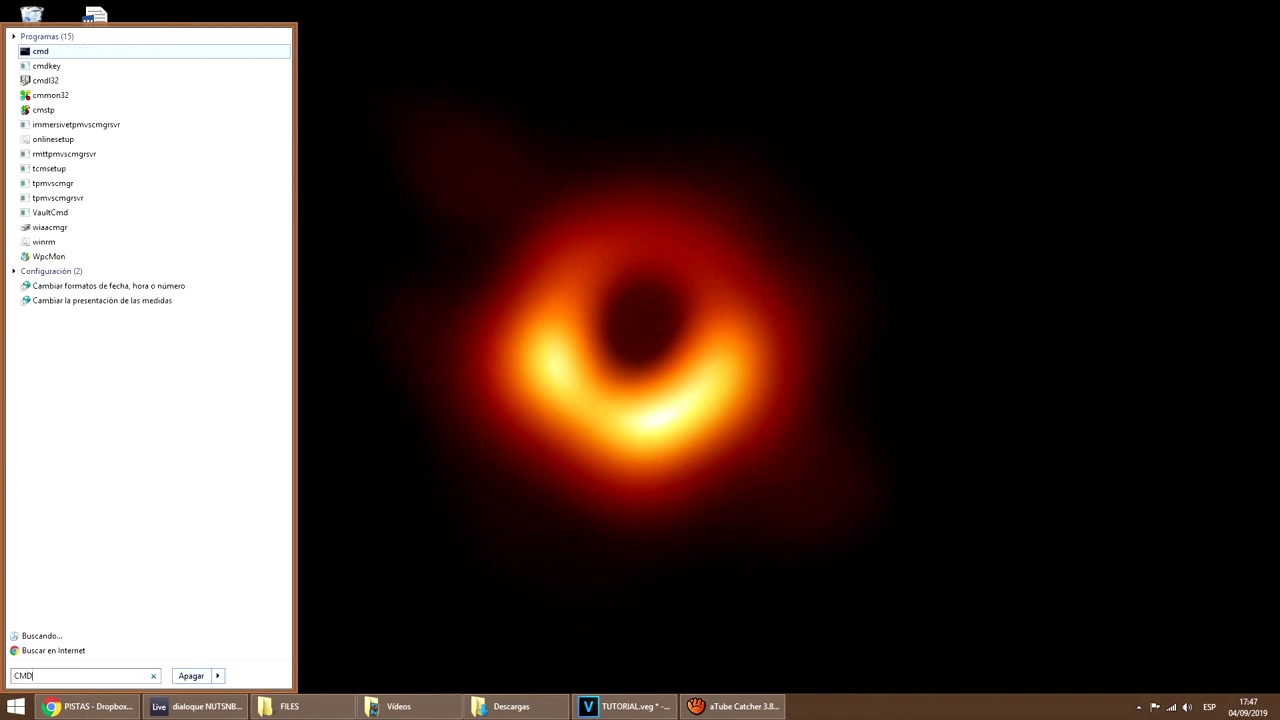
{"action": "key", "text": "Return"}
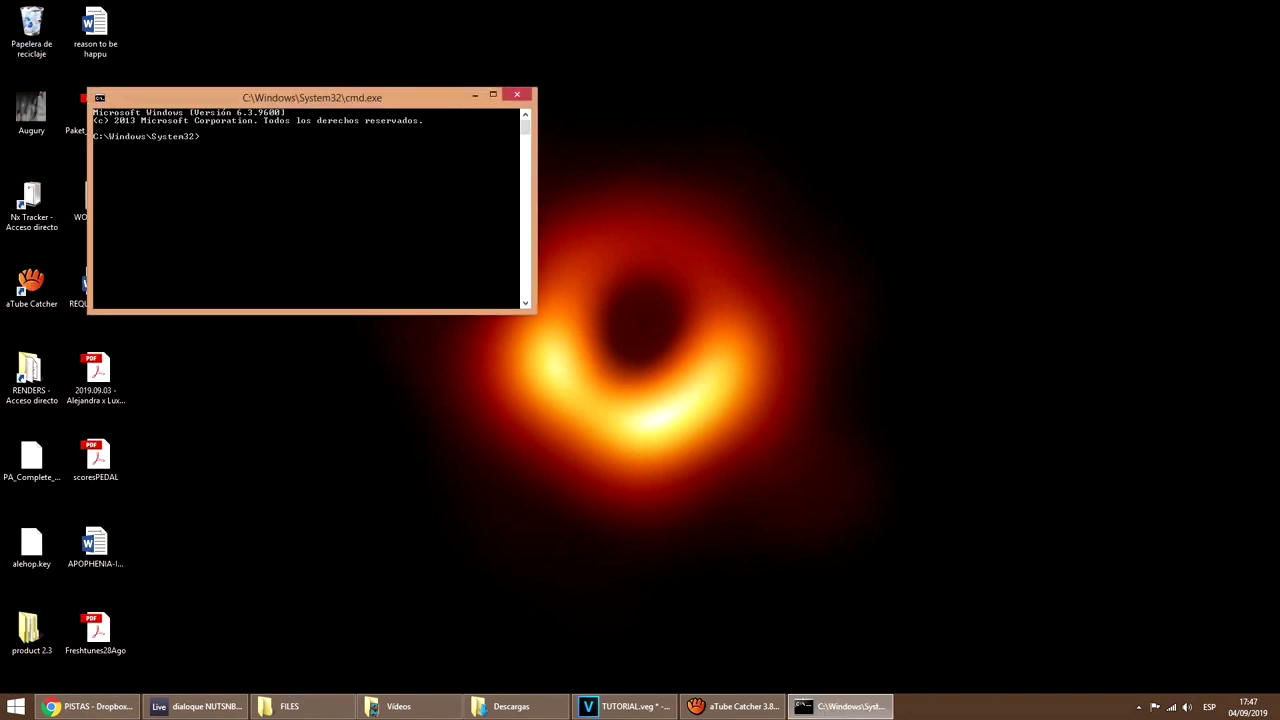
{"action": "type", "text": "IPCONFIG"}
{"action": "key", "text": "Return"}
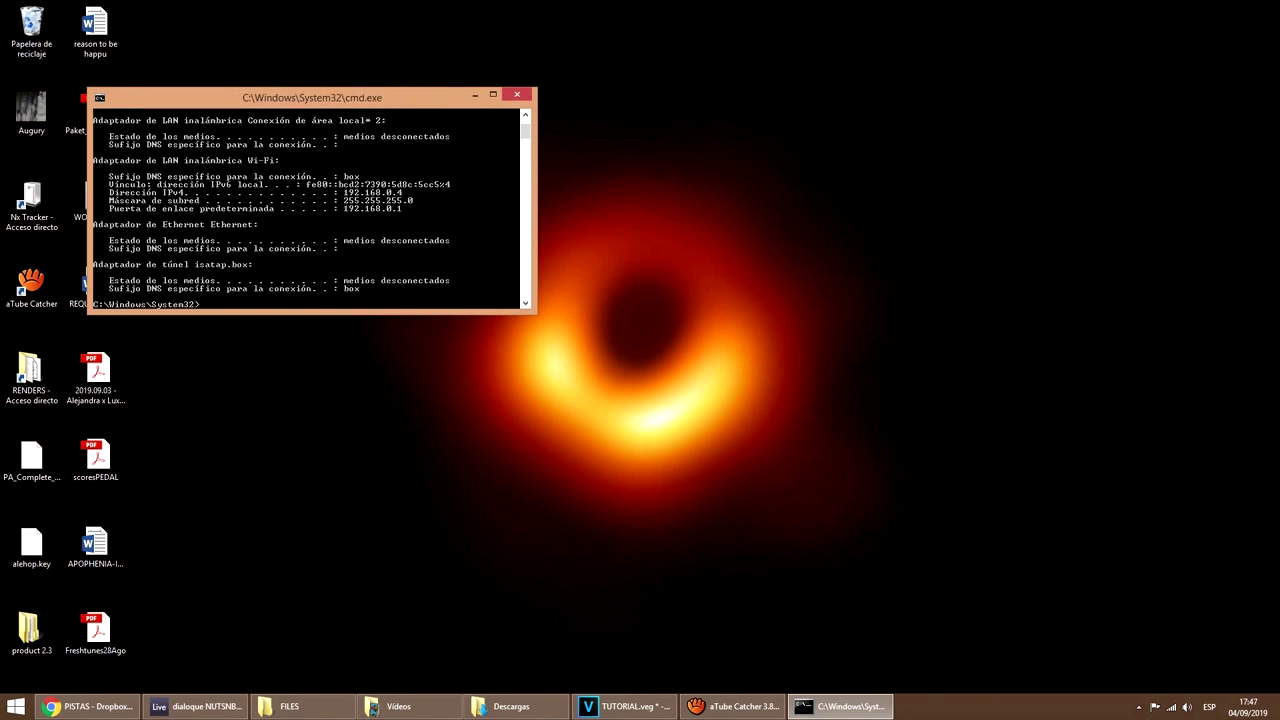
{"action": "left_click", "coordinate": [493, 95]}
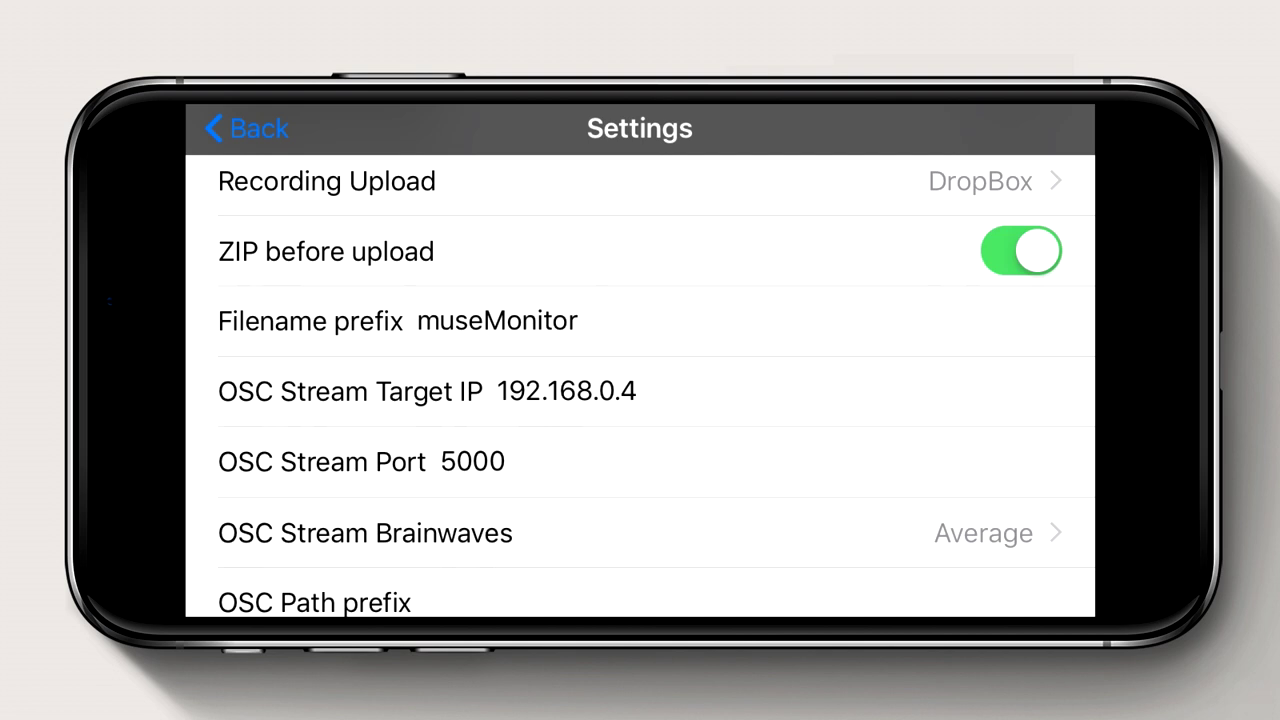
- Back in the phone's settings, check the OSC Stream Target IP and re-enter 5000 as the OSC Stream Port
{"action": "left_click", "coordinate": [636, 391]}
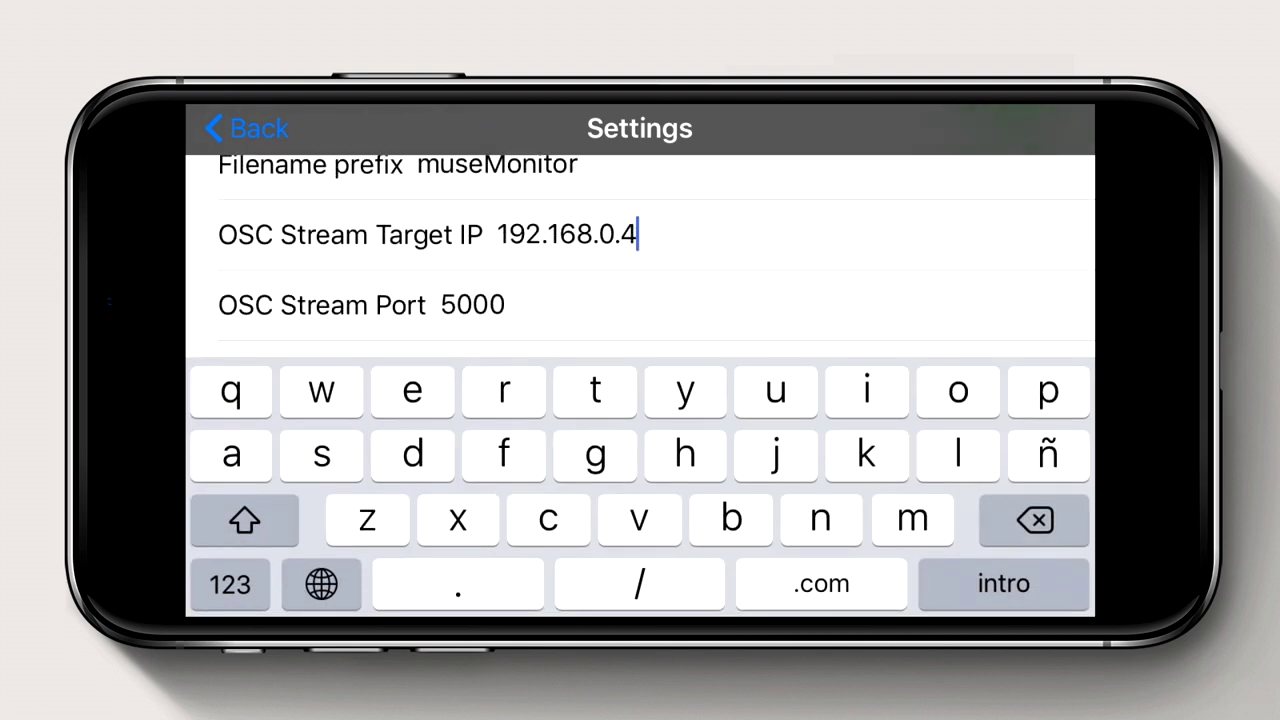
{"action": "left_click", "coordinate": [507, 304]}
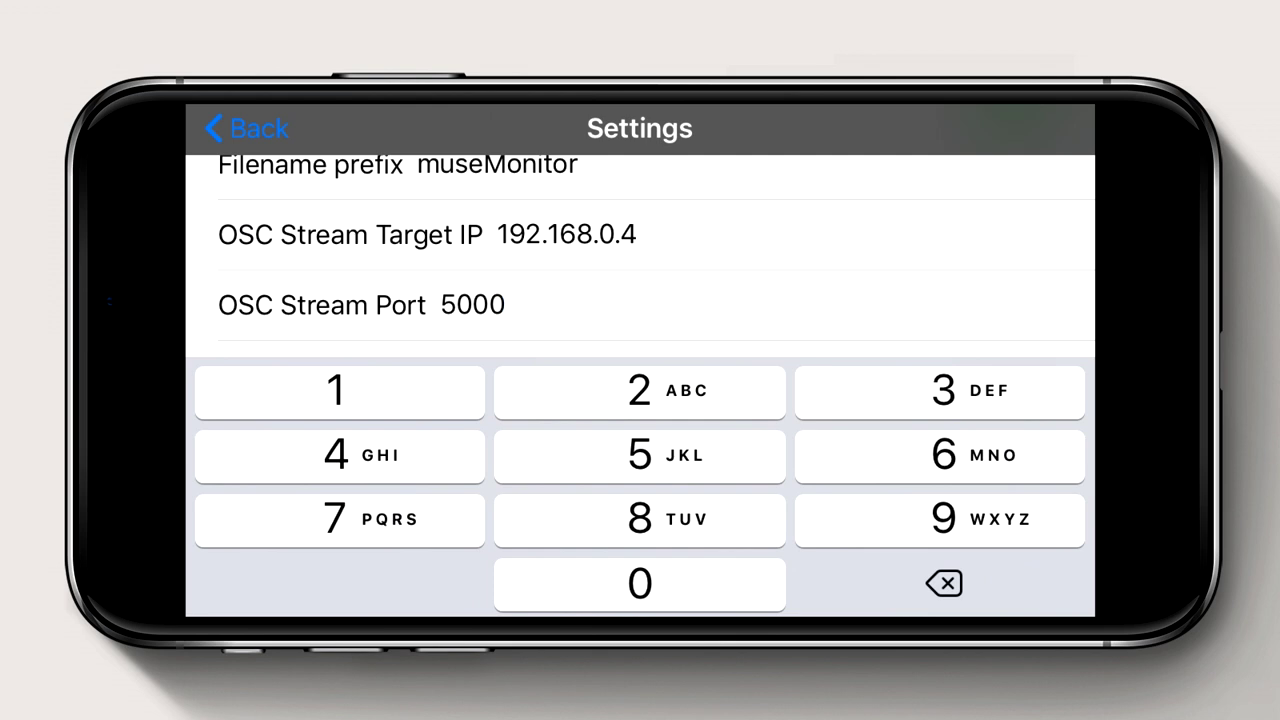
{"action": "key", "text": "BackSpace"}
{"action": "type", "text": "0"}
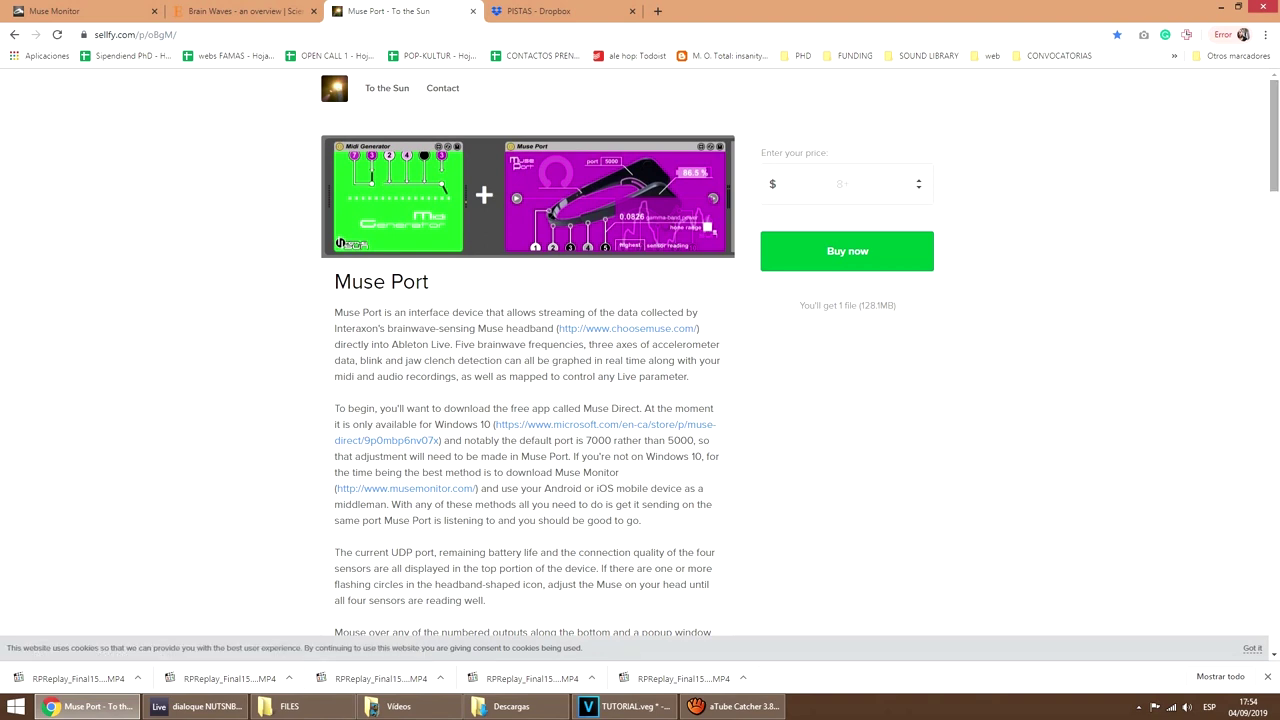
{"action": "key", "text": "Return"}
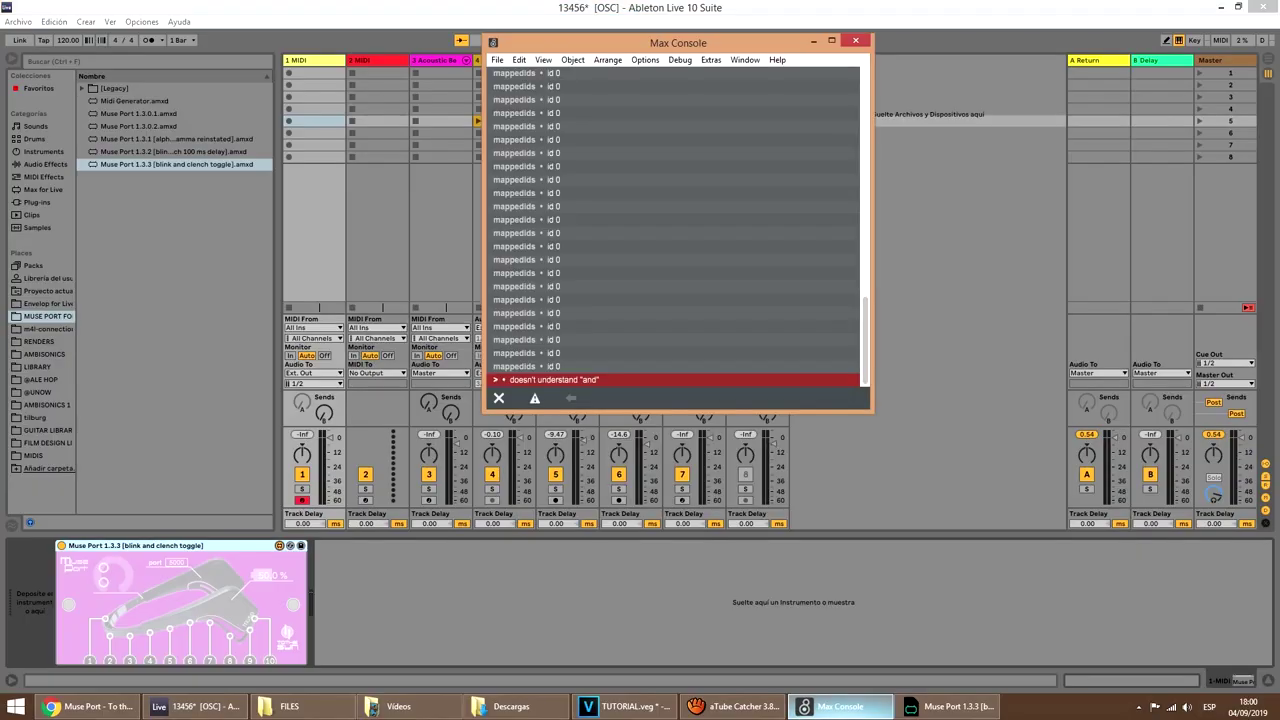
- In Ableton Live, bring up the Muse Port 1.3.3 editor, move the Max Console aside, and close both windows
{"action": "left_click", "coordinate": [955, 706]}
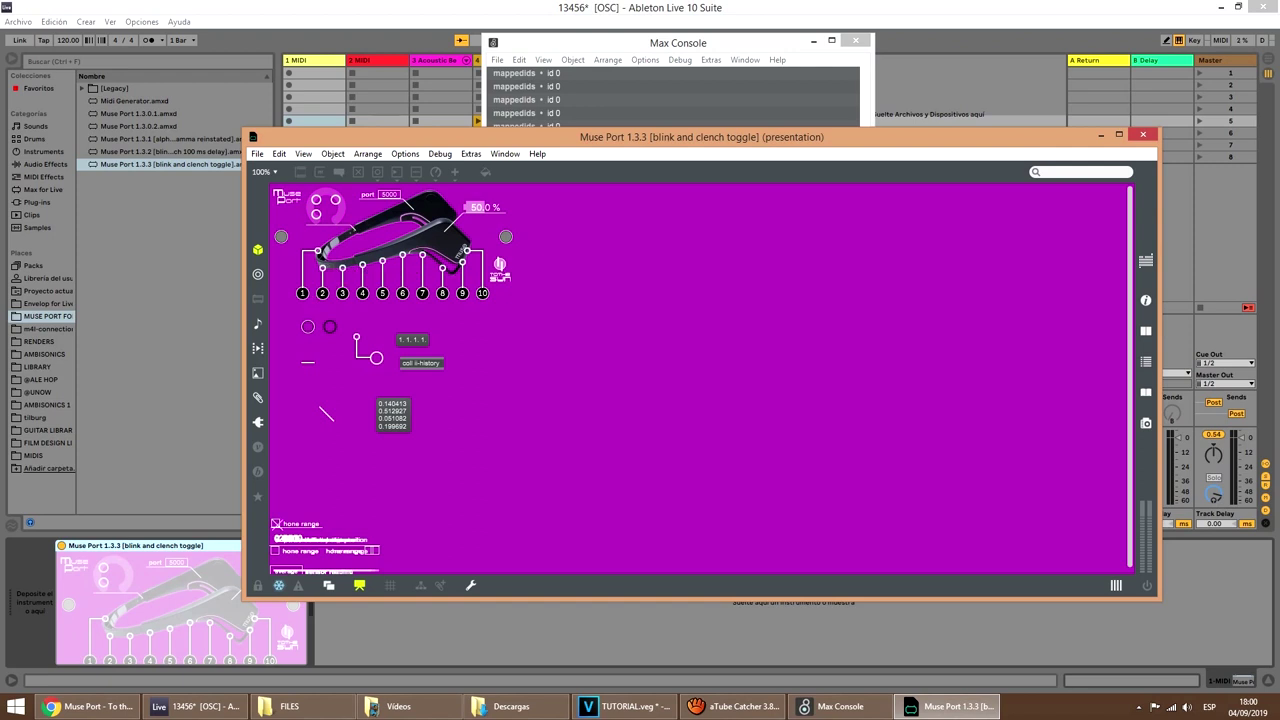
{"action": "left_click_drag", "start_coordinate": [680, 42], "coordinate": [915, 52]}
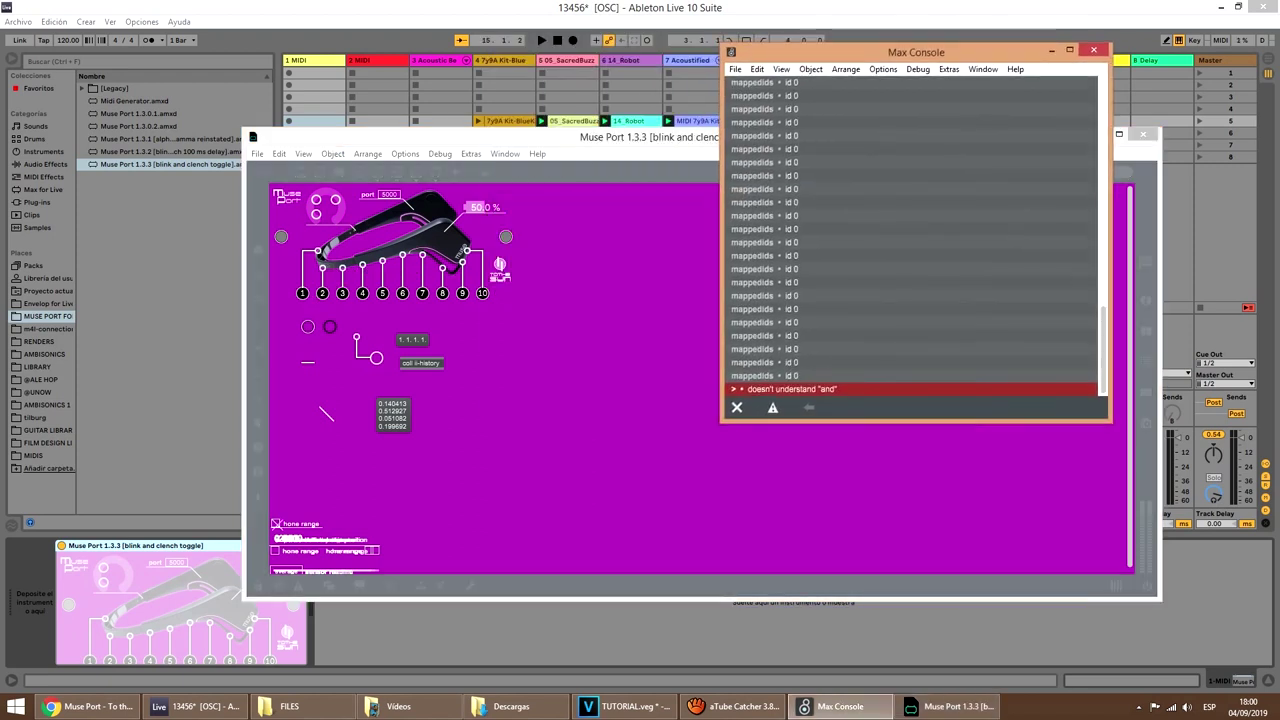
{"action": "key", "text": "alt+Tab"}
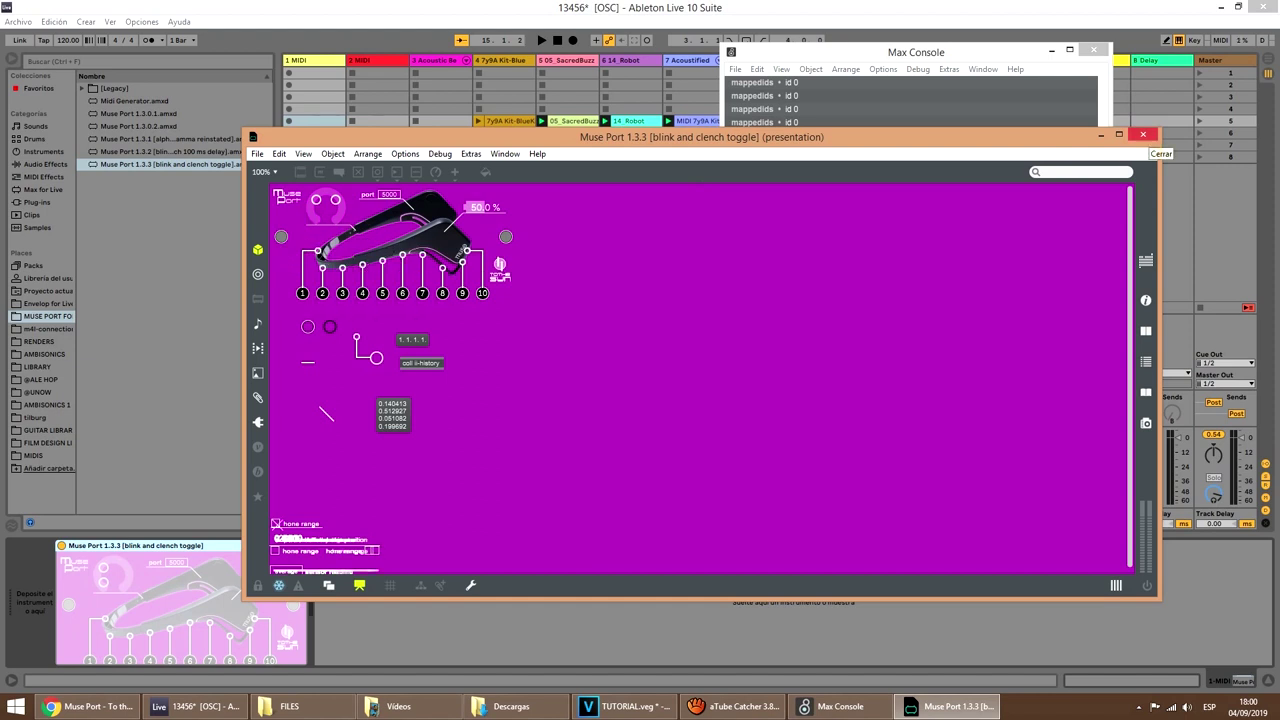
{"action": "left_click", "coordinate": [1143, 134]}
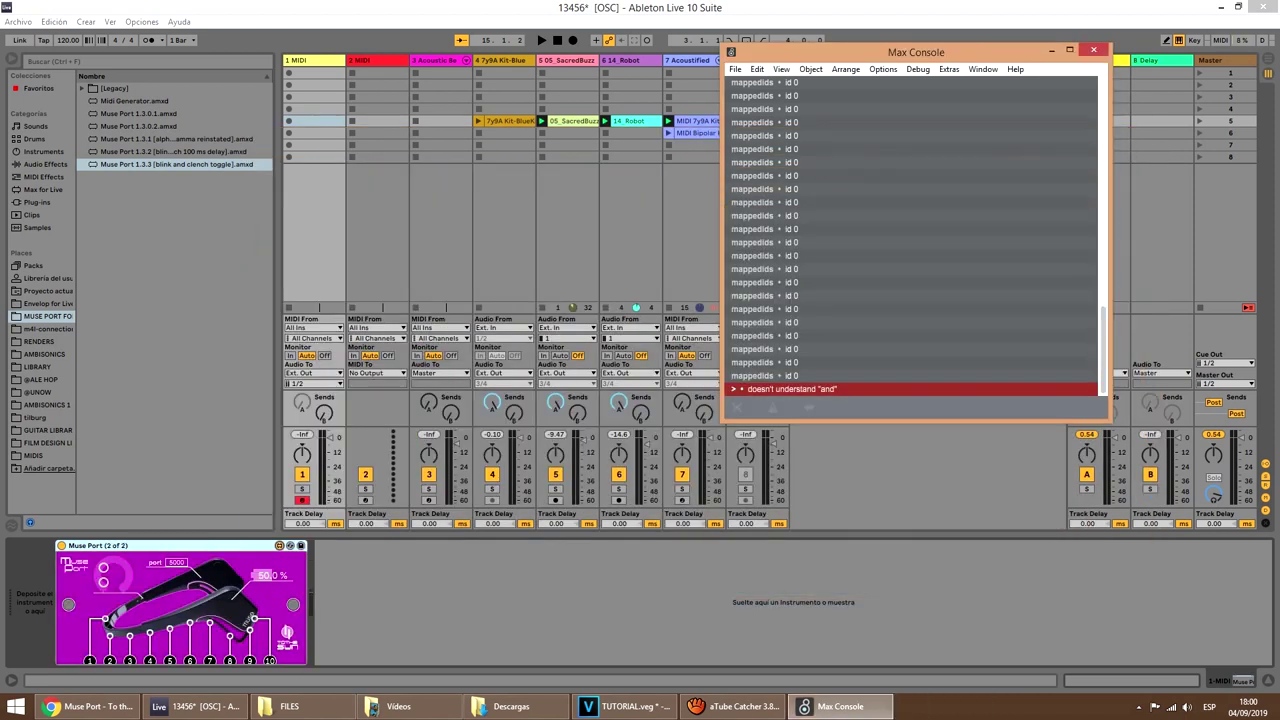
{"action": "key", "text": "ctrl+w"}
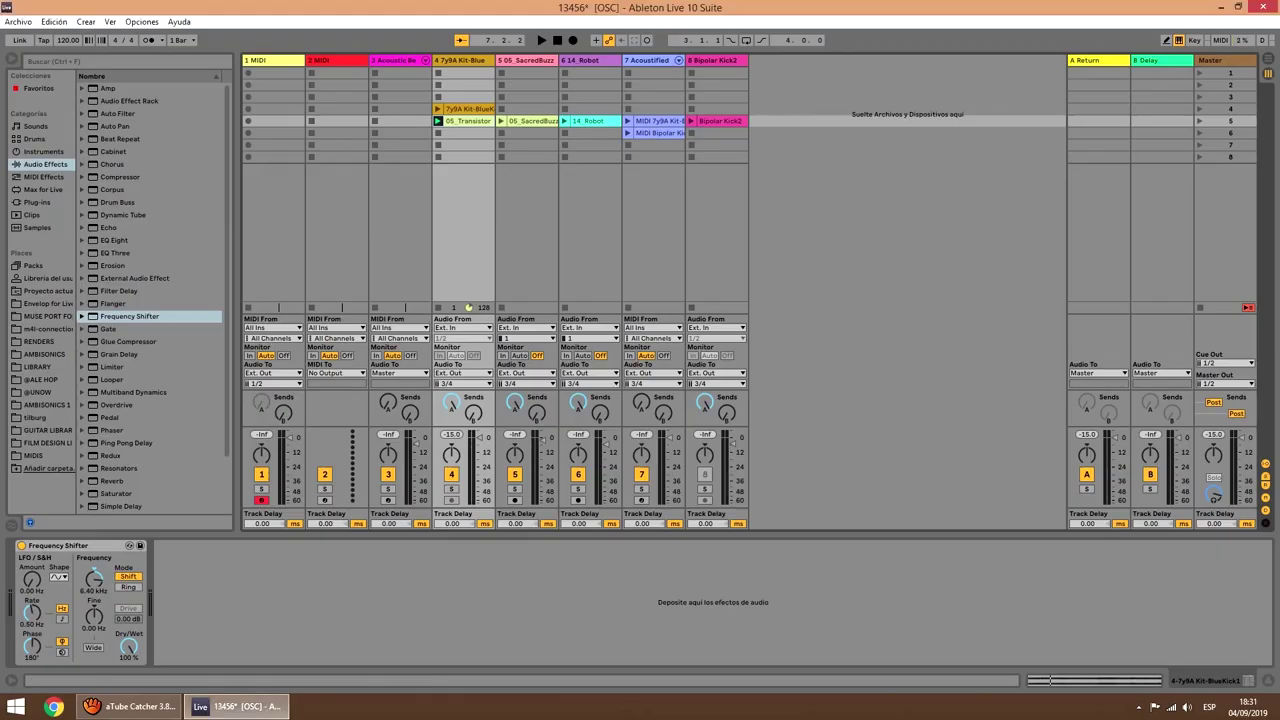
- Open the settings of the Muse Port device on the 1 MIDI track, review the data streaming options, and close them
{"action": "left_click", "coordinate": [272, 60]}
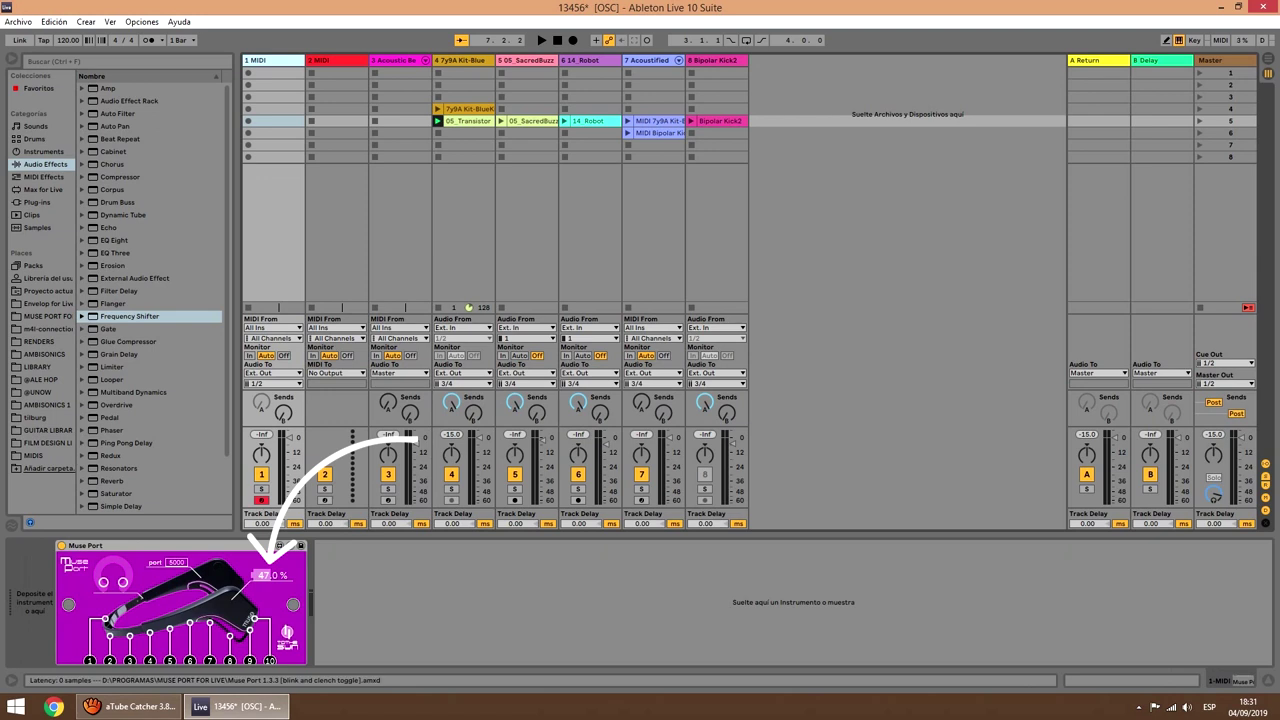
{"action": "left_click", "coordinate": [72, 563]}
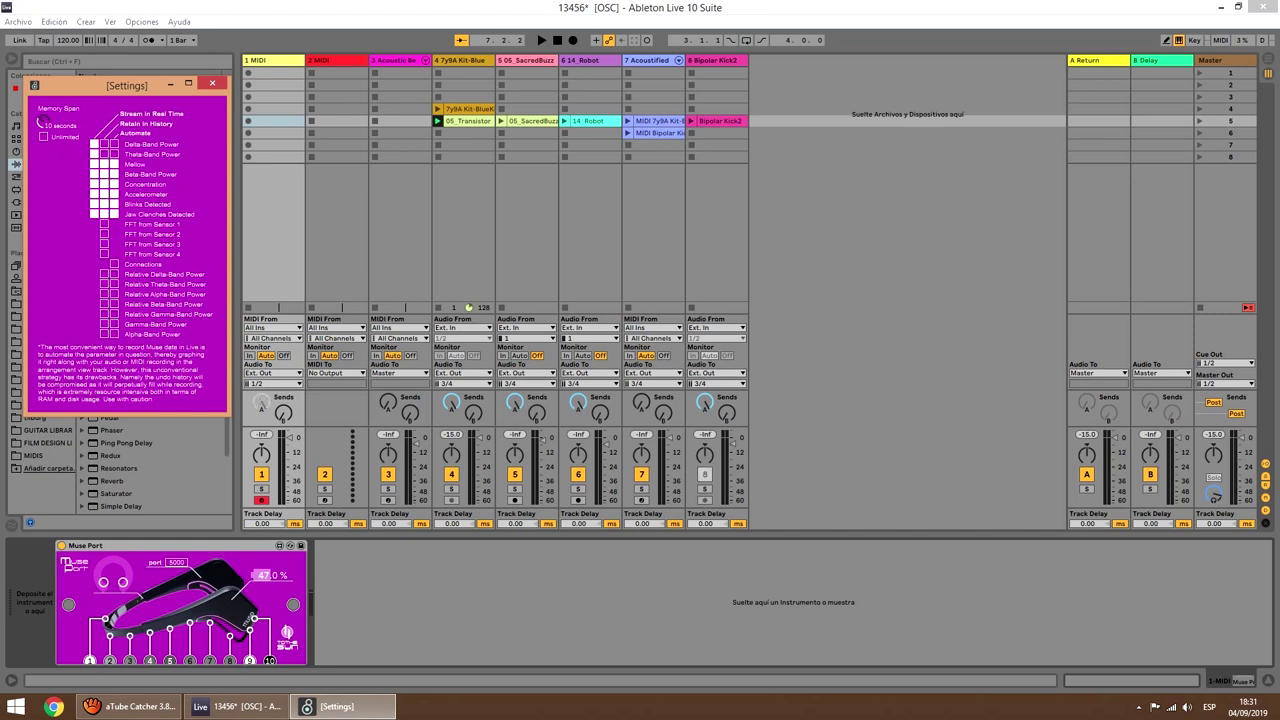
{"action": "key", "text": "ctrl+w"}
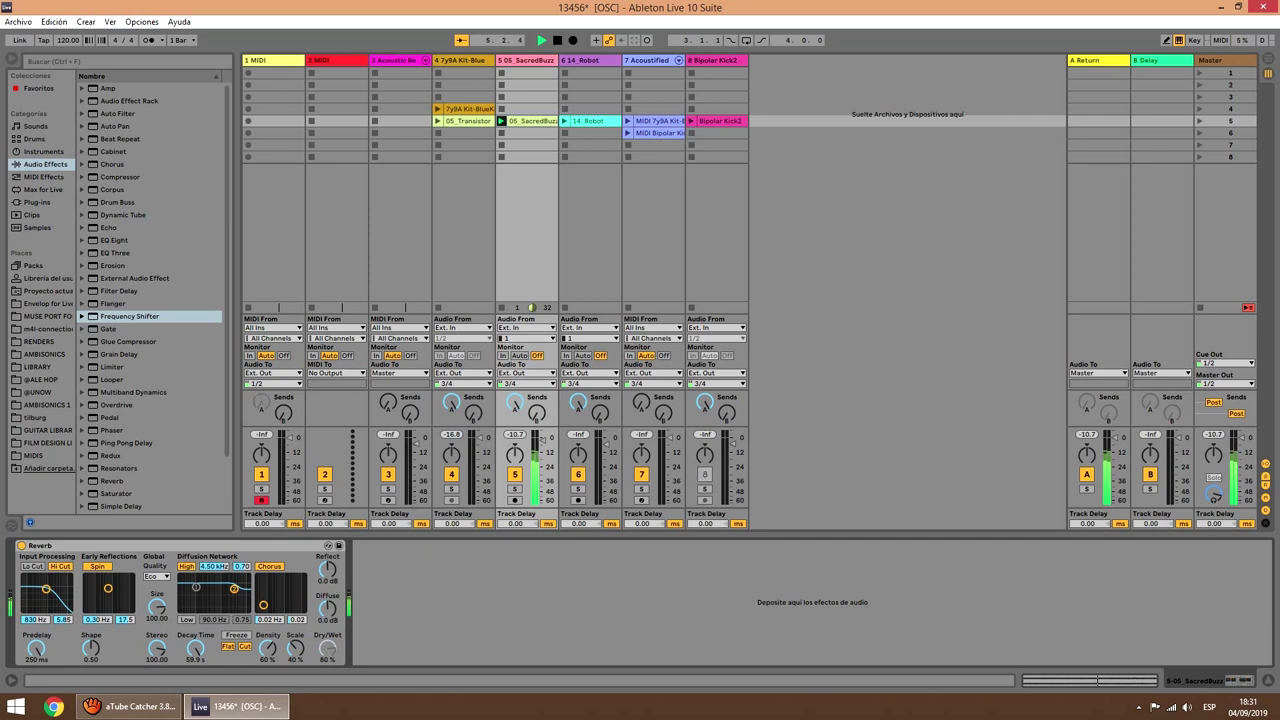
- Compare Muse Port's mappings on the 1 MIDI track with the effects on the 05_SacredBuzz and 7y9A Kit-Blue tracks
{"action": "left_click", "coordinate": [272, 60]}
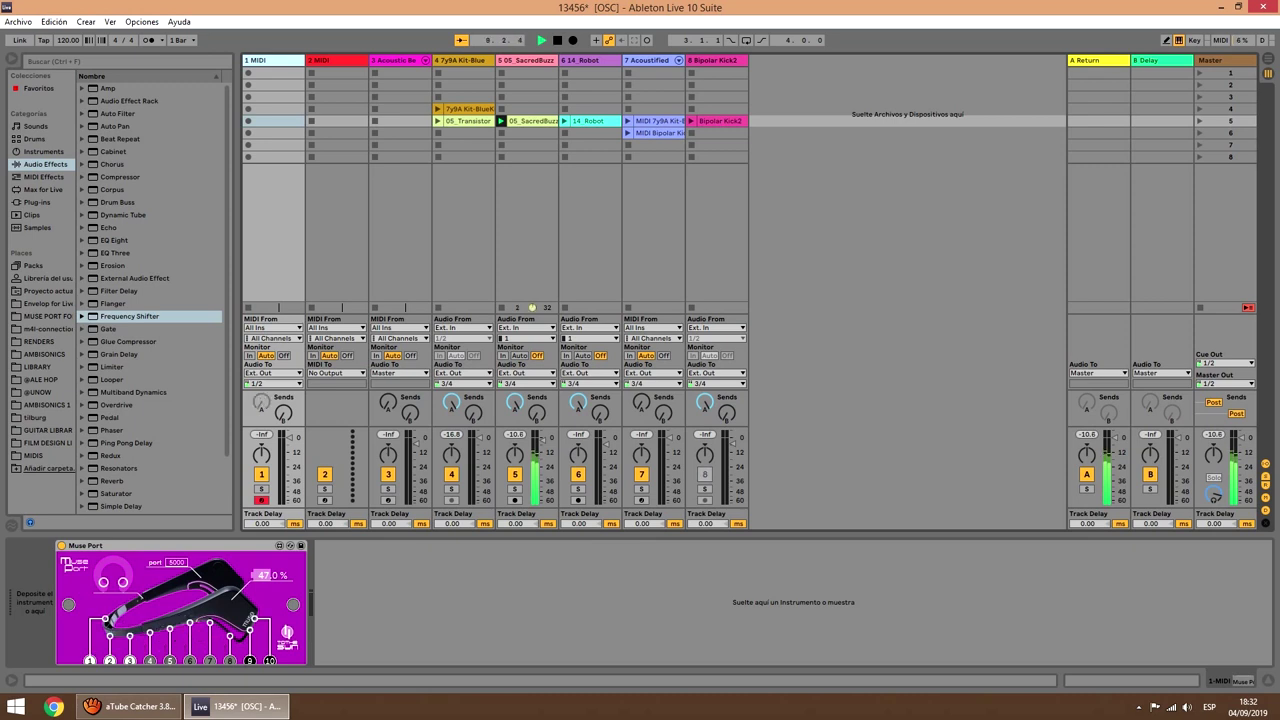
{"action": "left_click", "coordinate": [527, 60]}
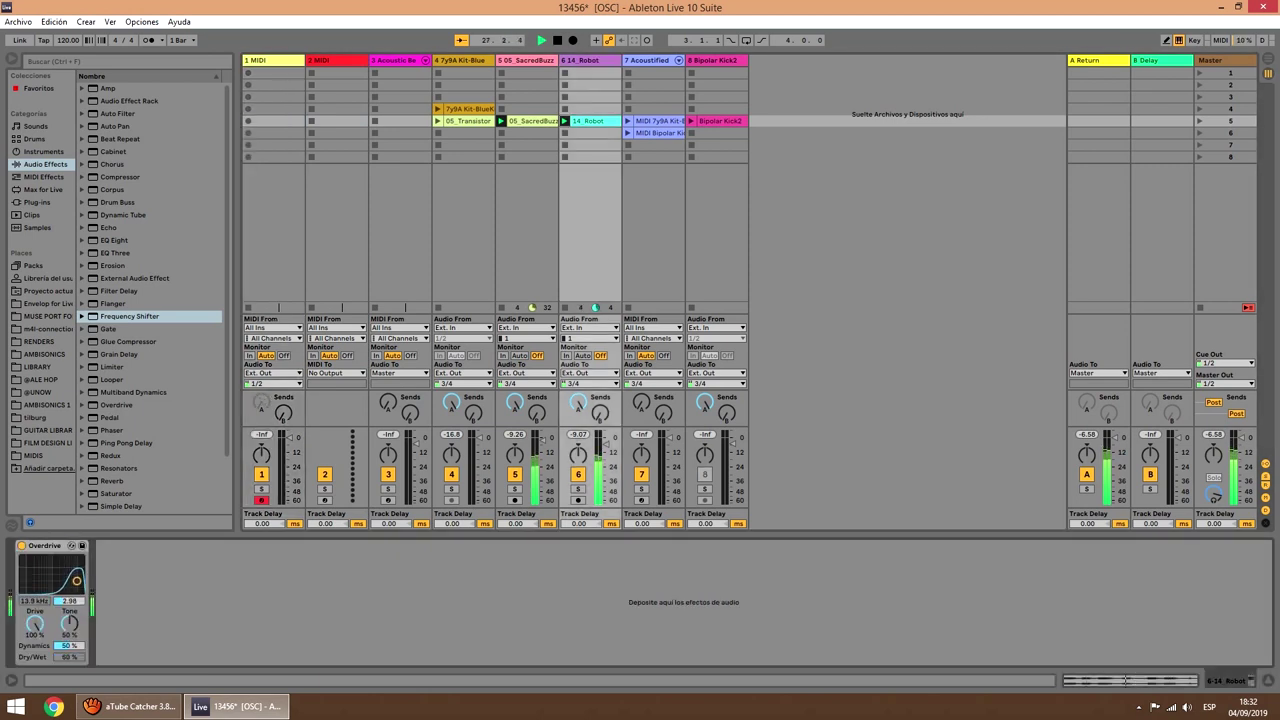
{"action": "left_click", "coordinate": [337, 121]}
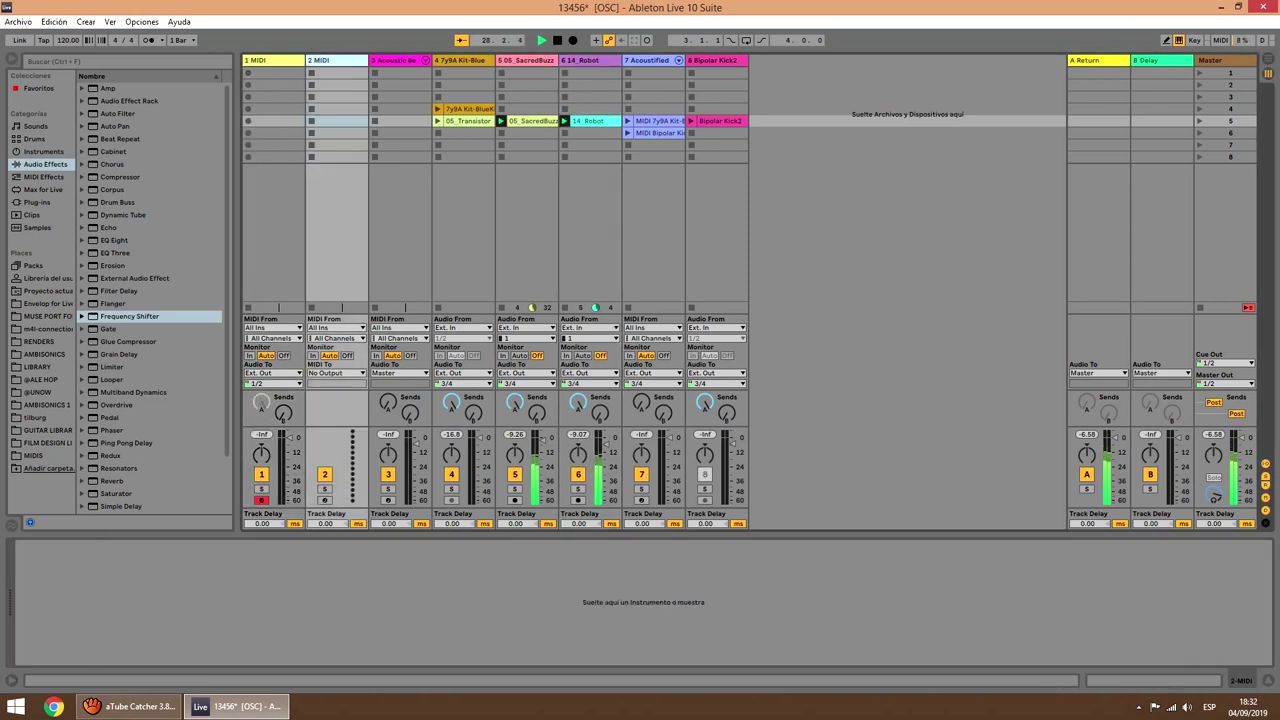
{"action": "left_click", "coordinate": [262, 400]}
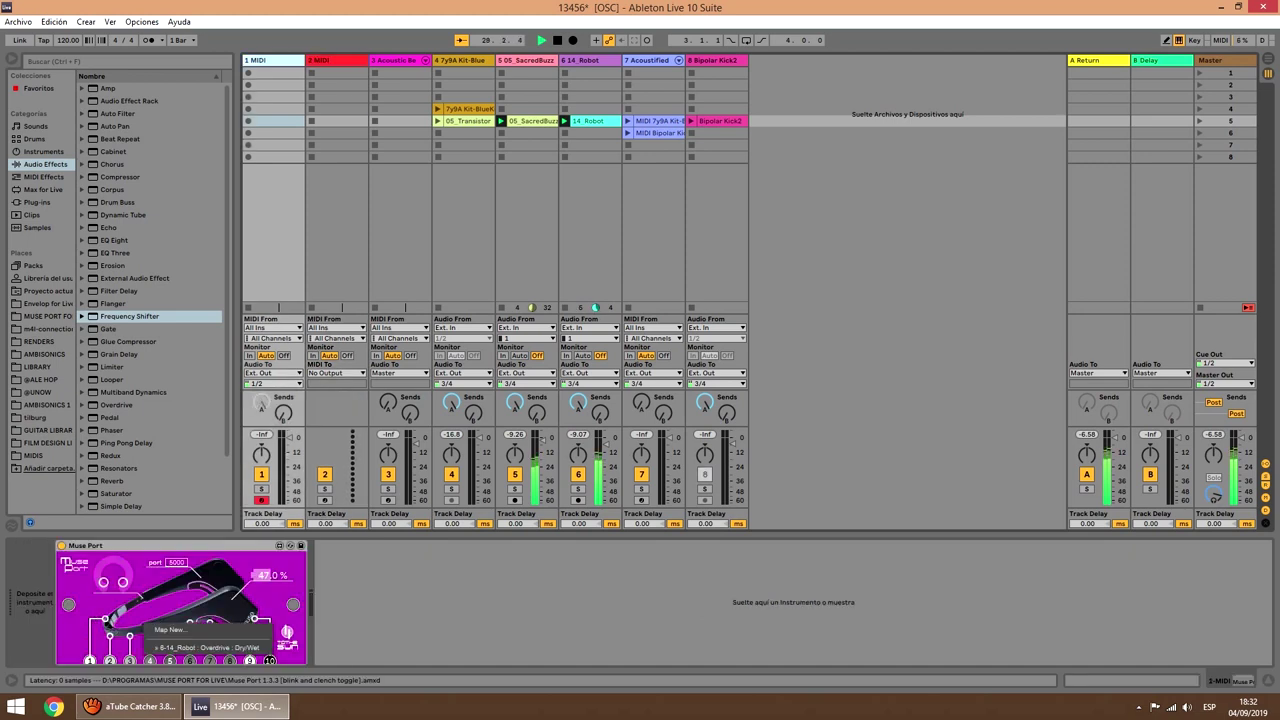
{"action": "left_click", "coordinate": [514, 402]}
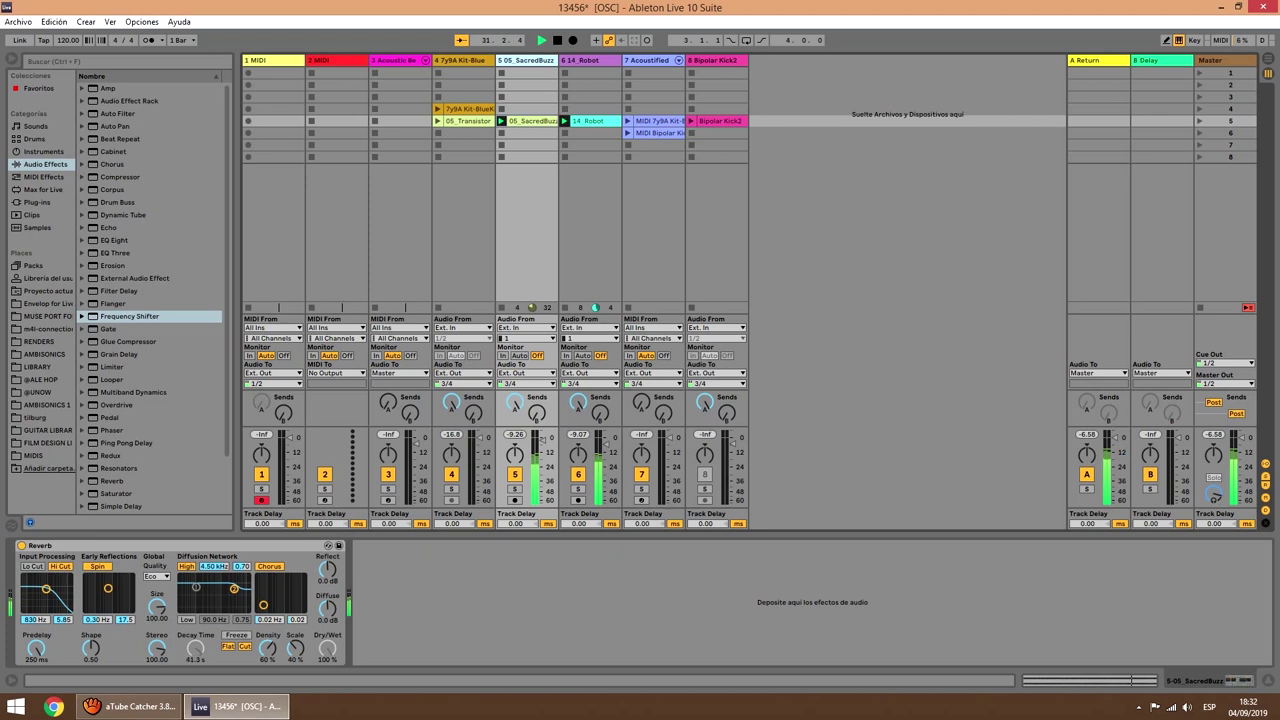
{"action": "left_click", "coordinate": [451, 402]}
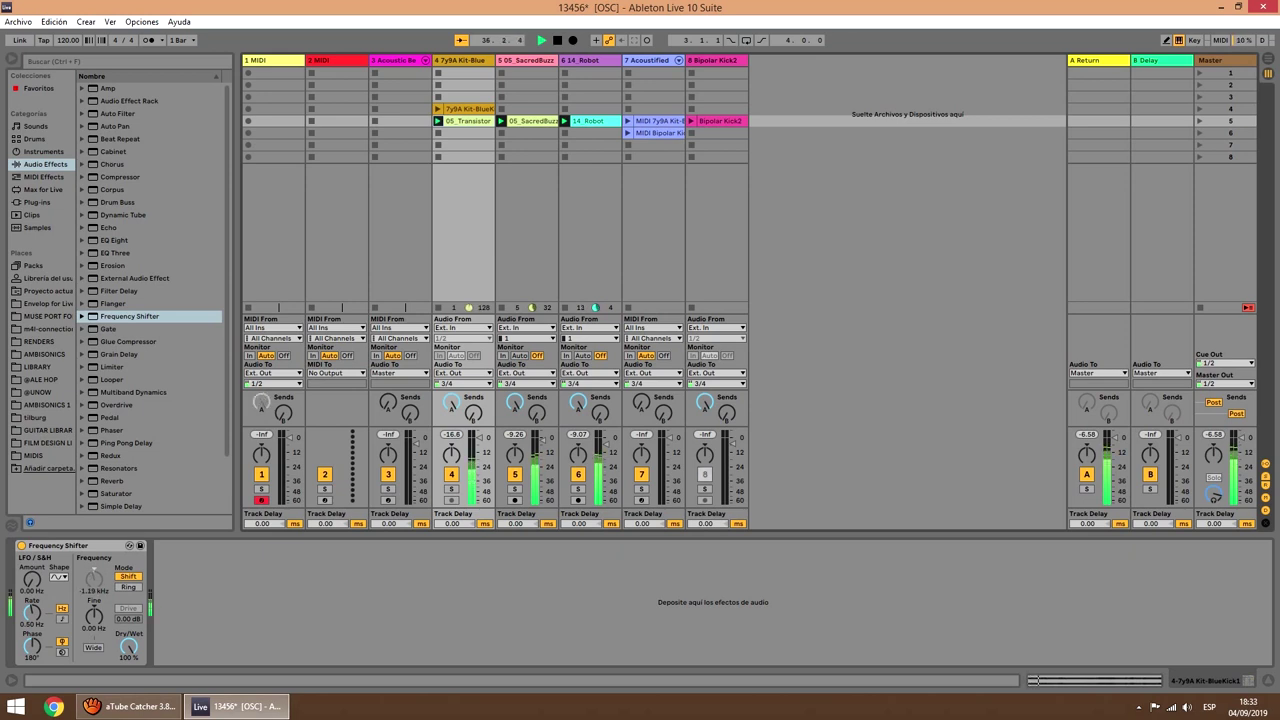
{"action": "left_click", "coordinate": [262, 120]}
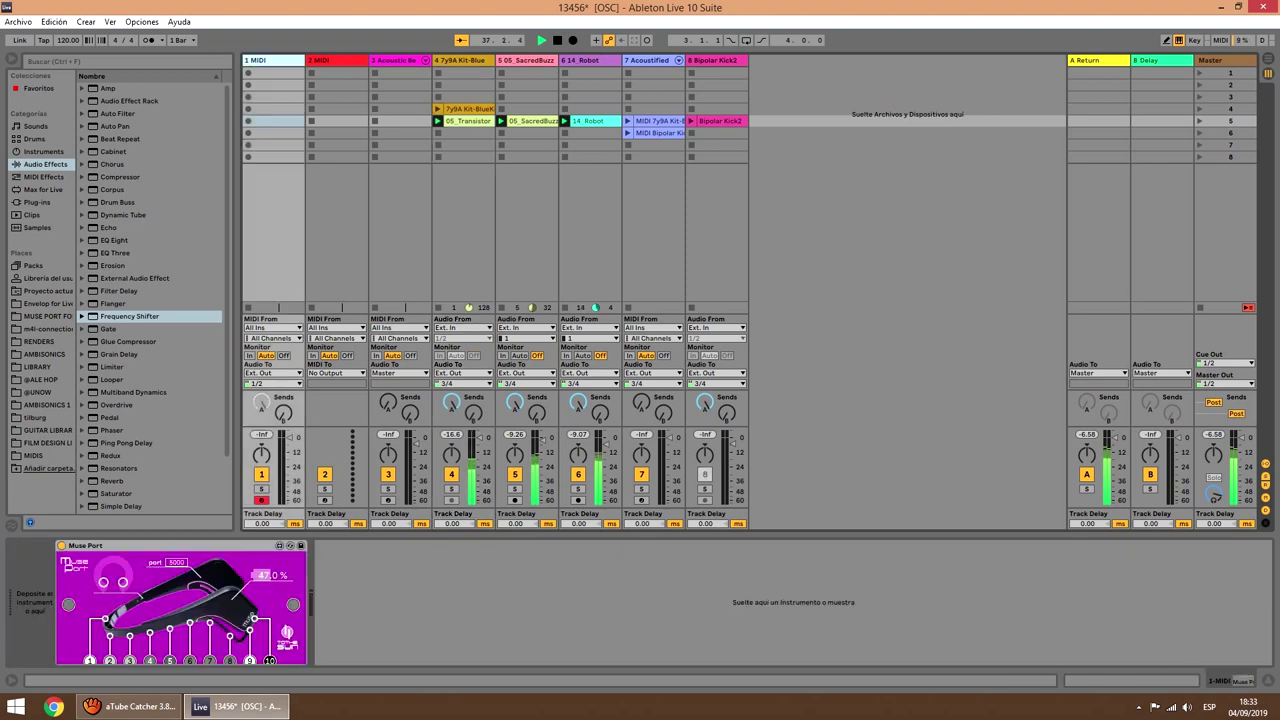
- Remove the 1-MIDI A-Return mapping from Muse Port's blink detection output and check its 8-Bipolar Kick2 Speaker On mapping
{"action": "mouse_move", "coordinate": [130, 655]}
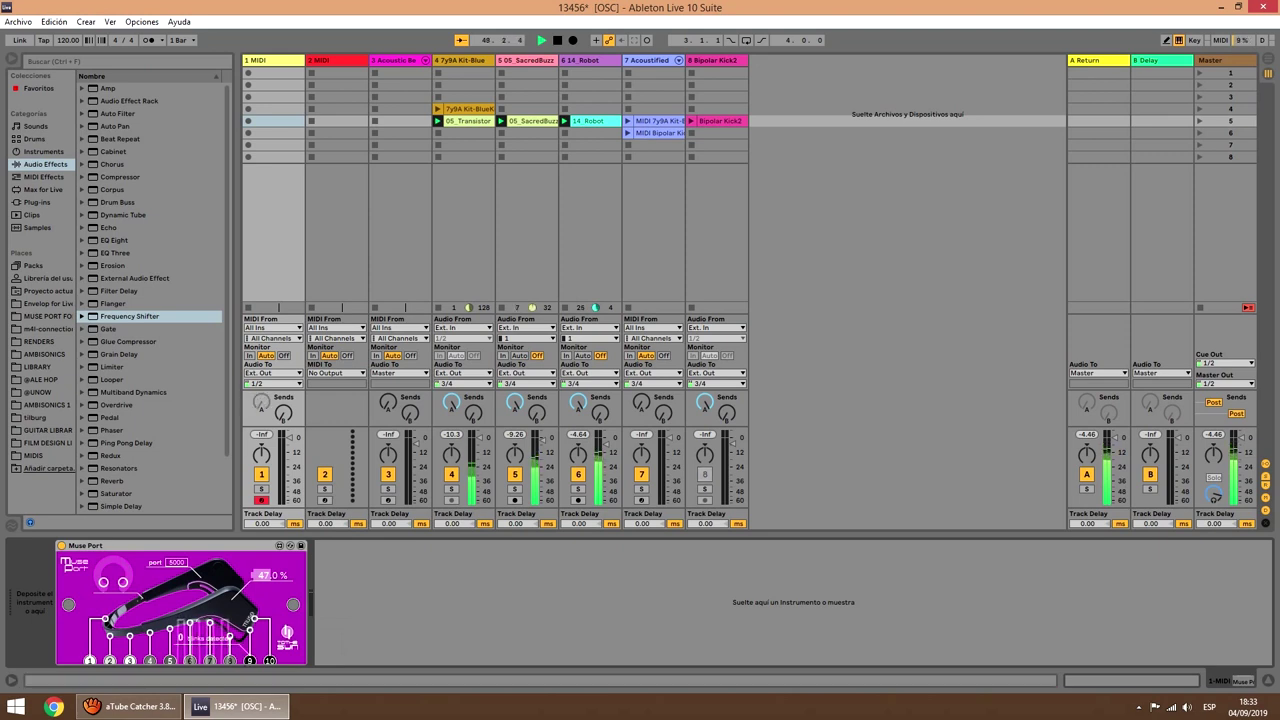
{"action": "right_click", "coordinate": [248, 612]}
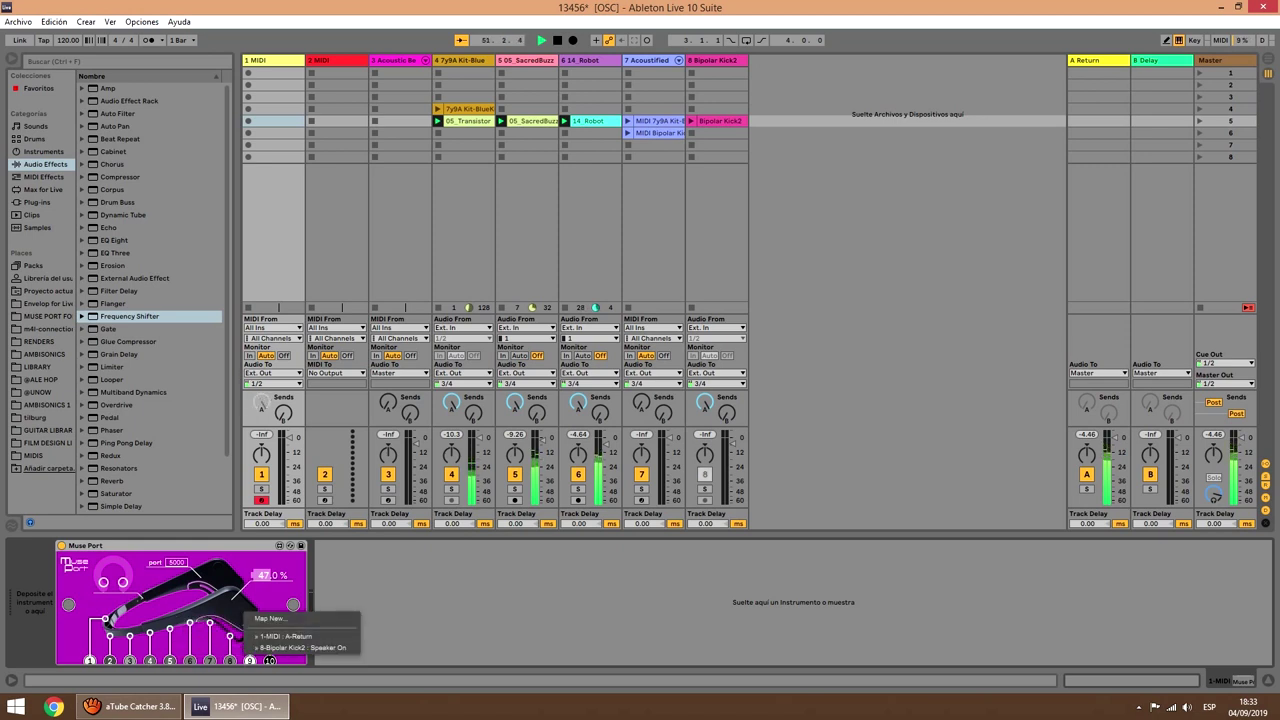
{"action": "left_click", "coordinate": [285, 636]}
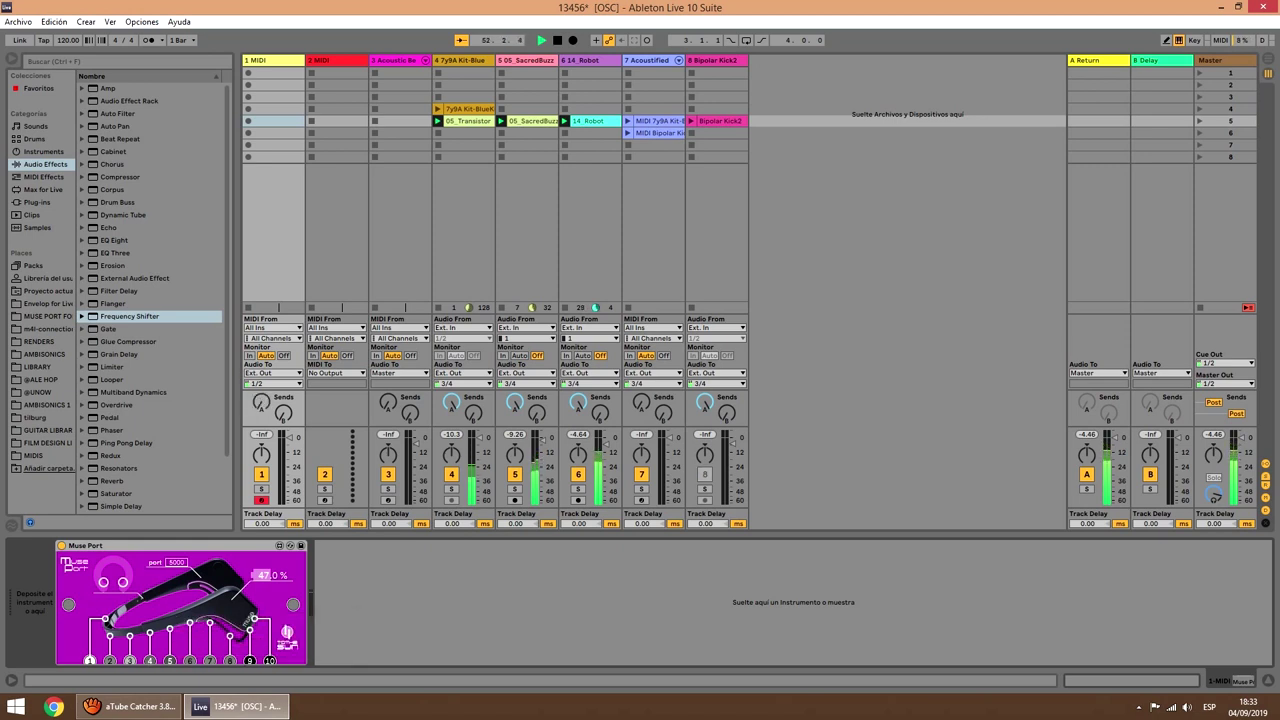
{"action": "right_click", "coordinate": [254, 617]}
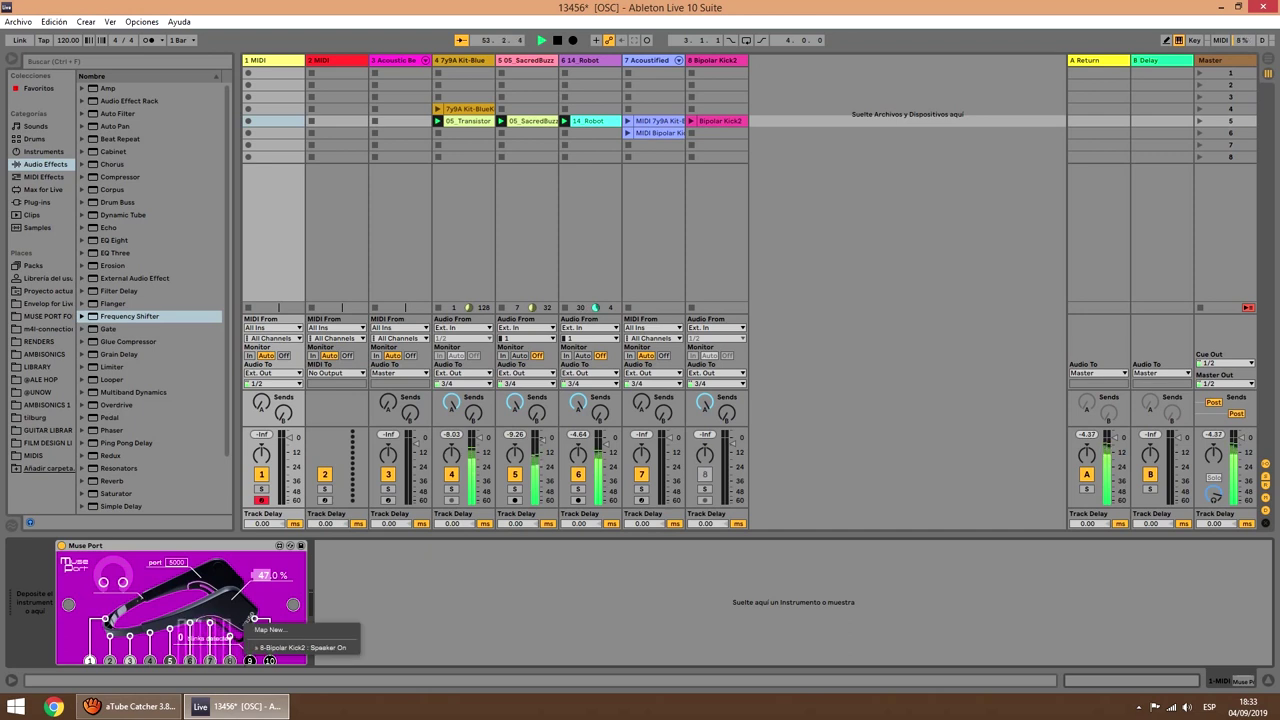
{"action": "left_click", "coordinate": [300, 647]}
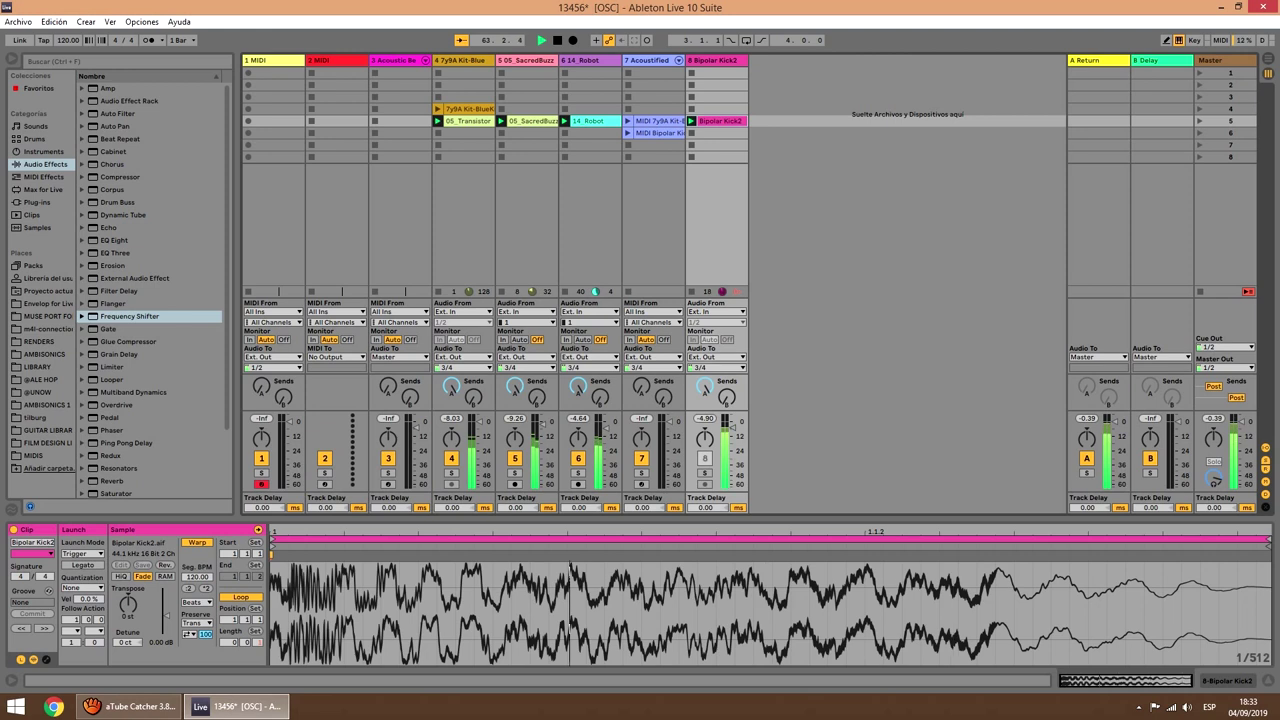
- Select the 1 MIDI track again and switch from the clip view back to its device view
{"action": "left_click", "coordinate": [270, 121]}
{"action": "left_click", "coordinate": [333, 121]}
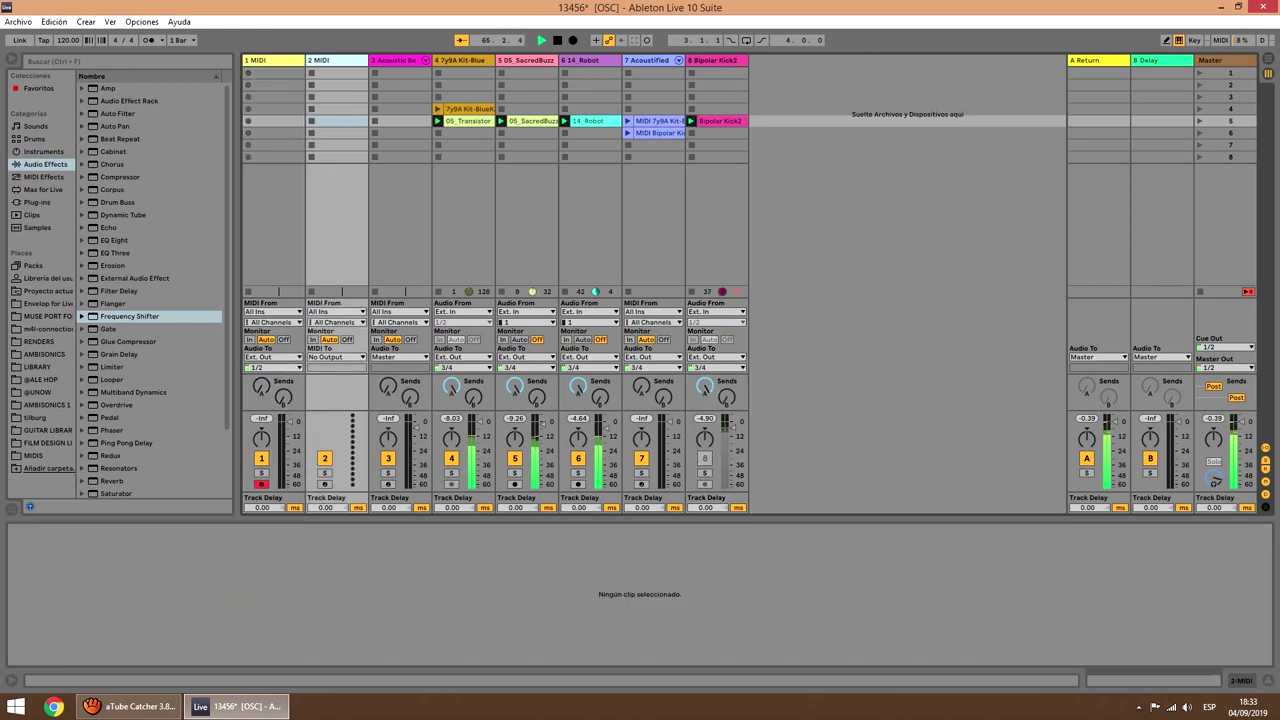
{"action": "left_click", "coordinate": [270, 121]}
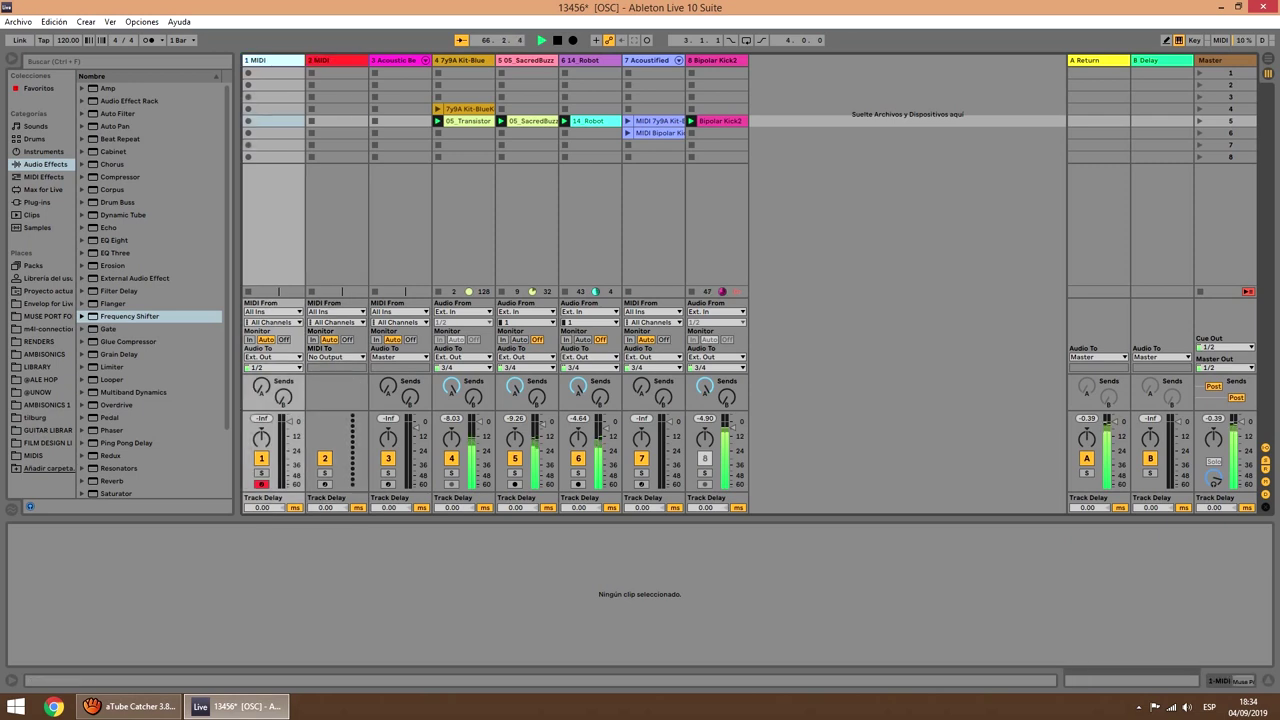
{"action": "key", "text": "shift+Tab"}
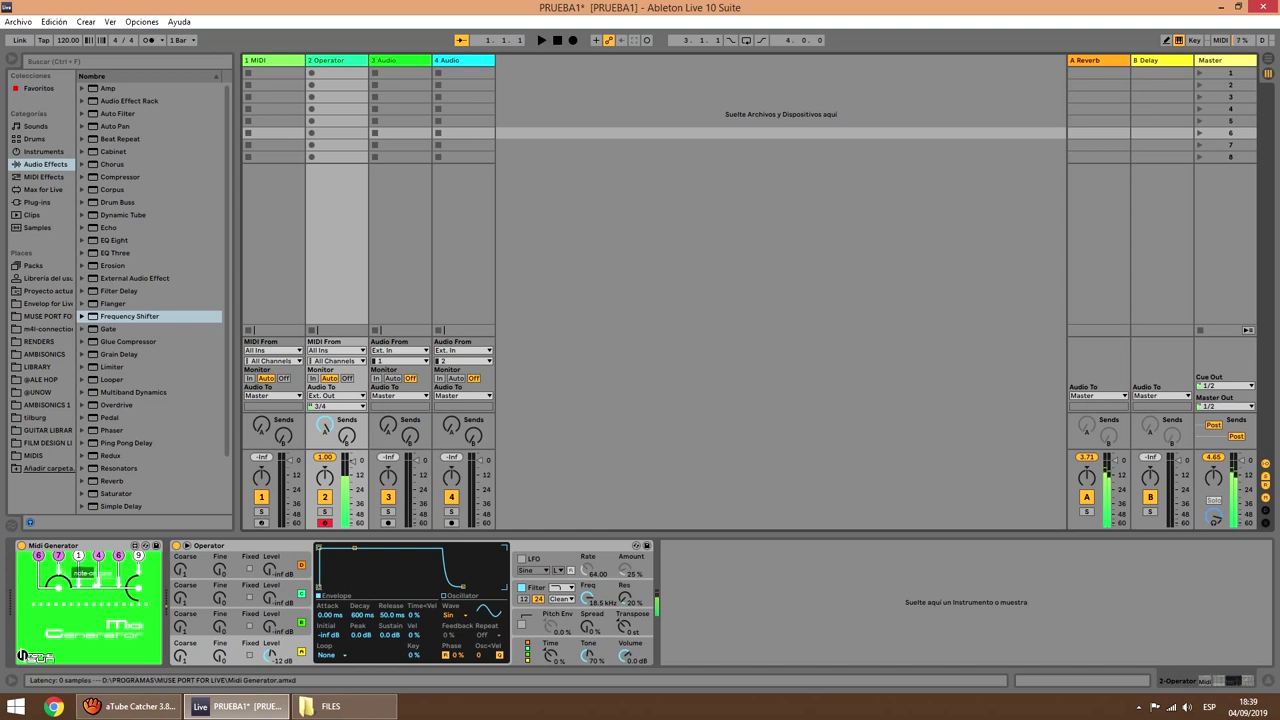
- Choose Muse Port's Delta-Band Power as the source for the third input of the Midi Generator on the Operator track
{"action": "left_click", "coordinate": [88, 541]}
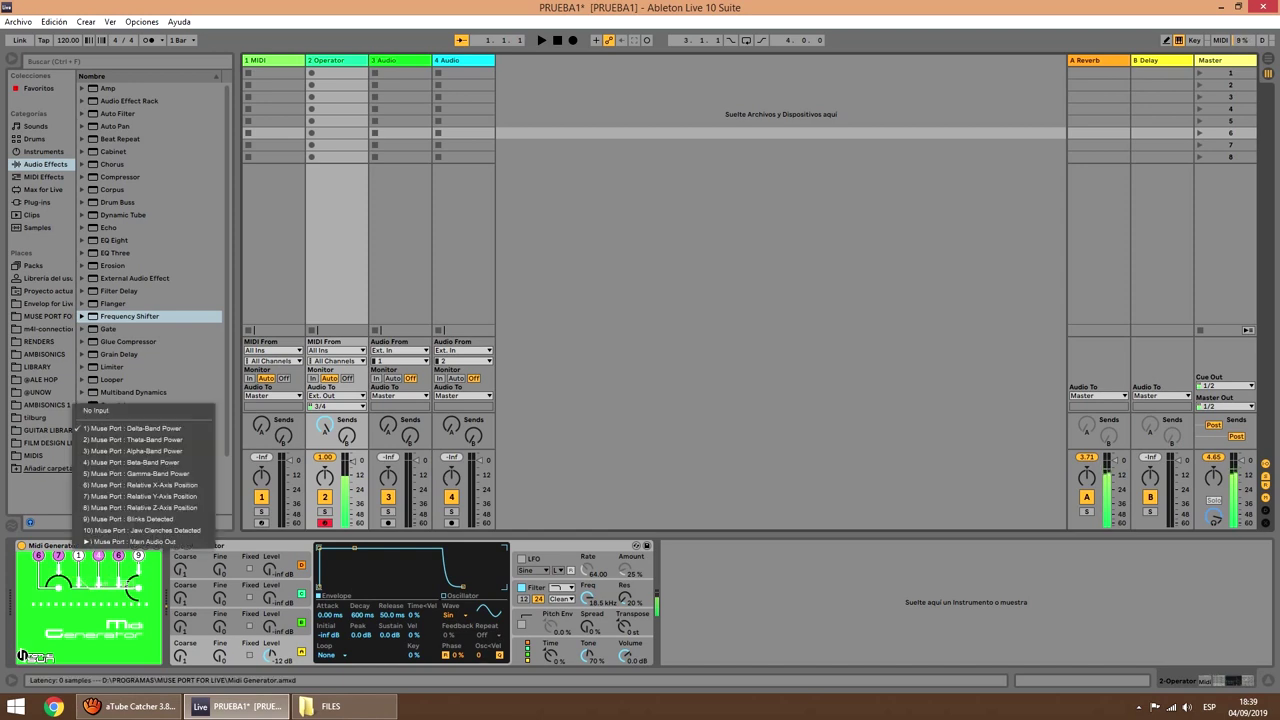
{"action": "left_click", "coordinate": [130, 428]}
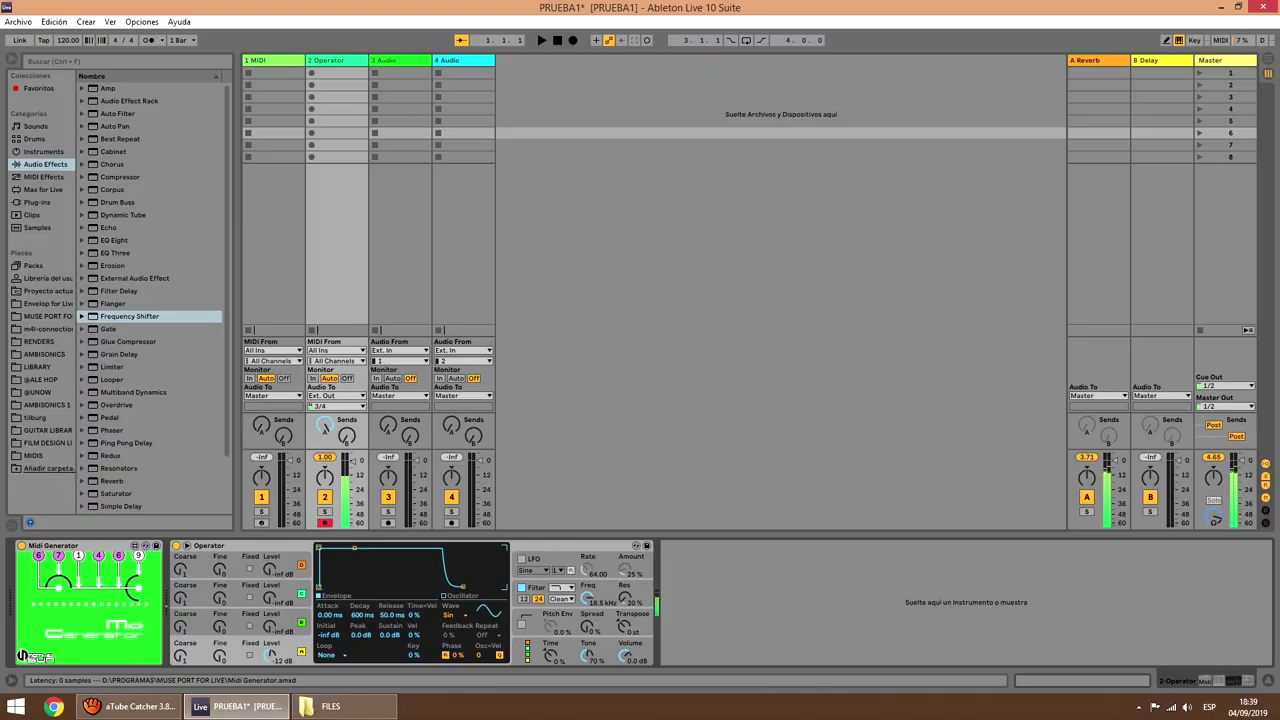